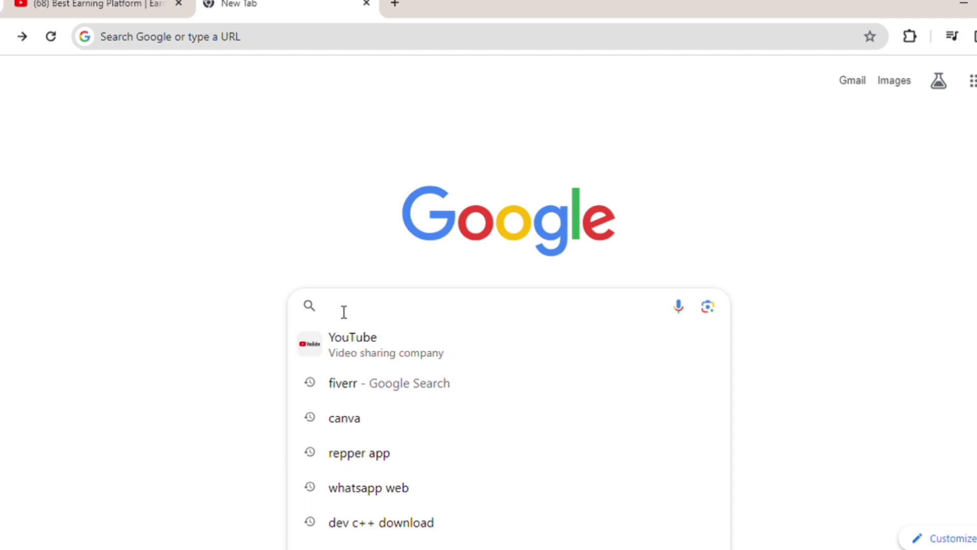
Load the dissolve.com stock footage site from Chrome's new tab search box
type("diss")
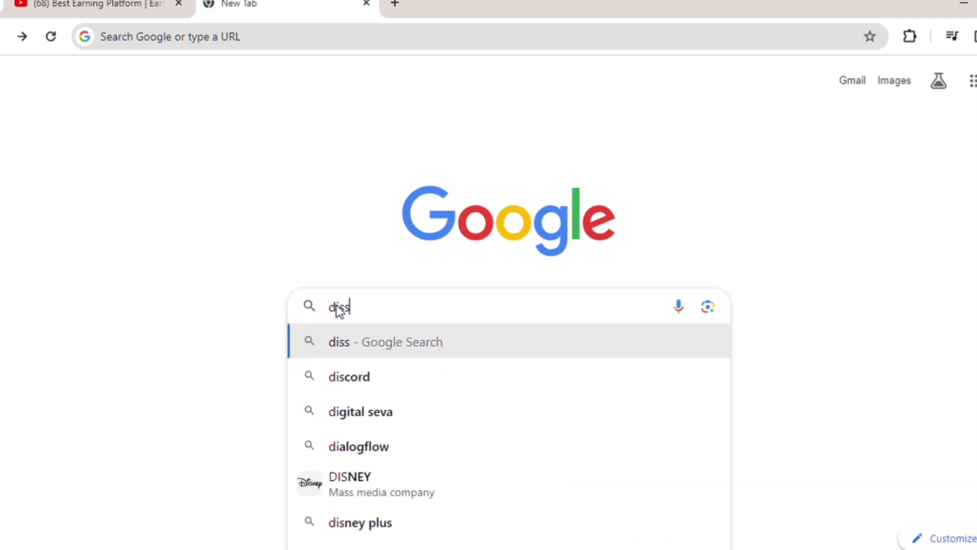
type("o")
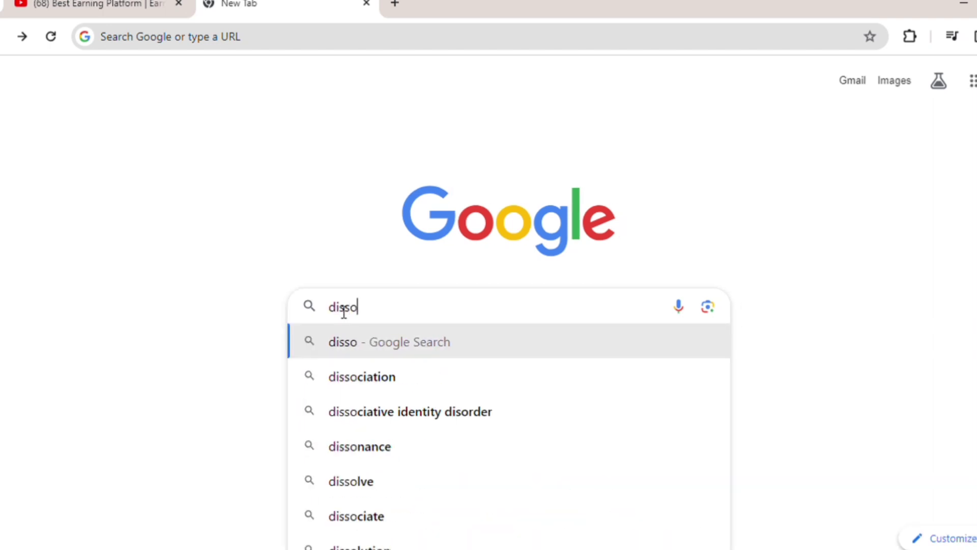
type("lve")
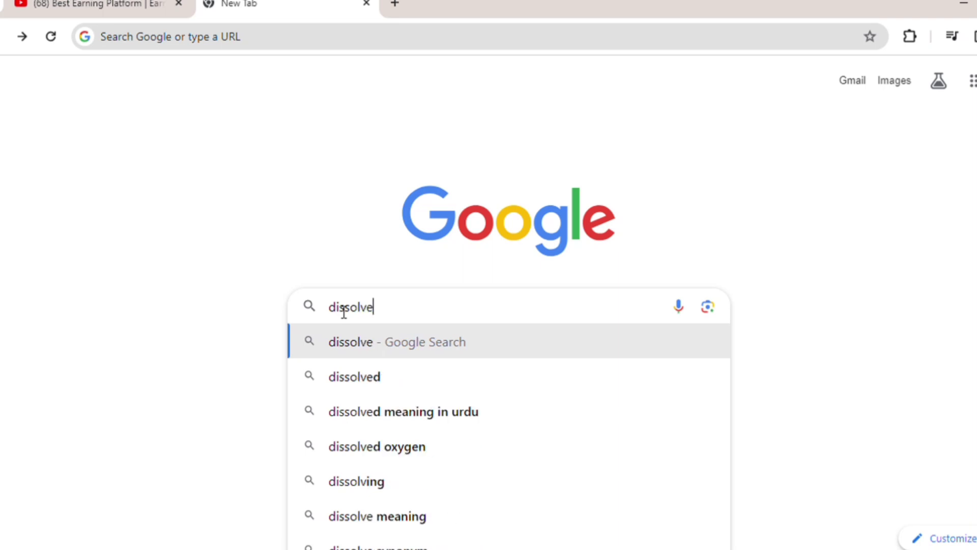
type(".c")
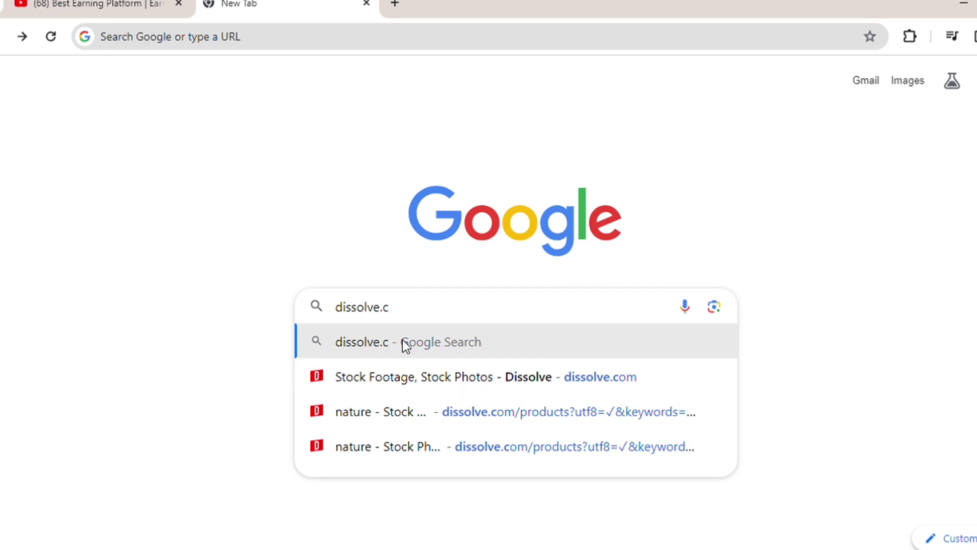
type("om")
key("Return")
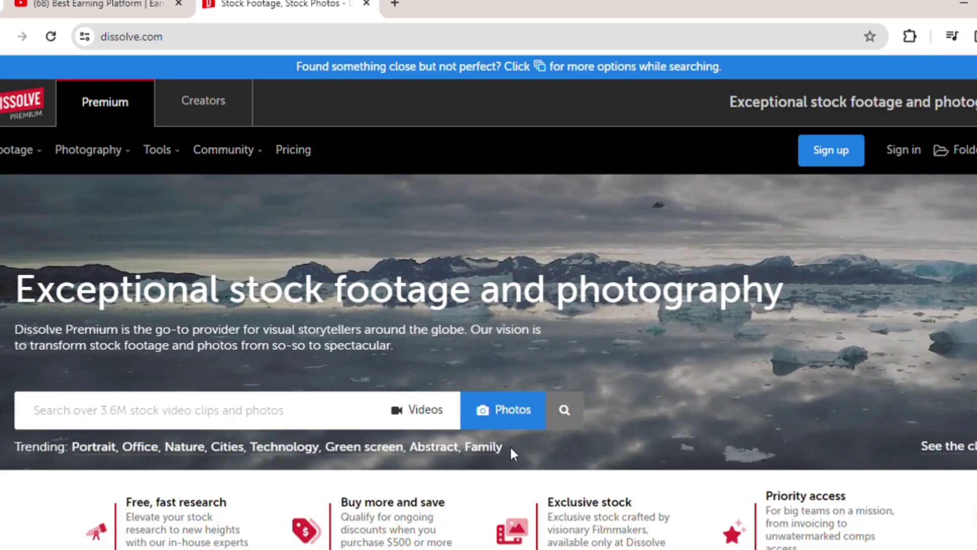
Open the Become a contributor page from the Dissolve home page footer
scroll(514, 452, "down", 5)
scroll(518, 455, "down", 20)
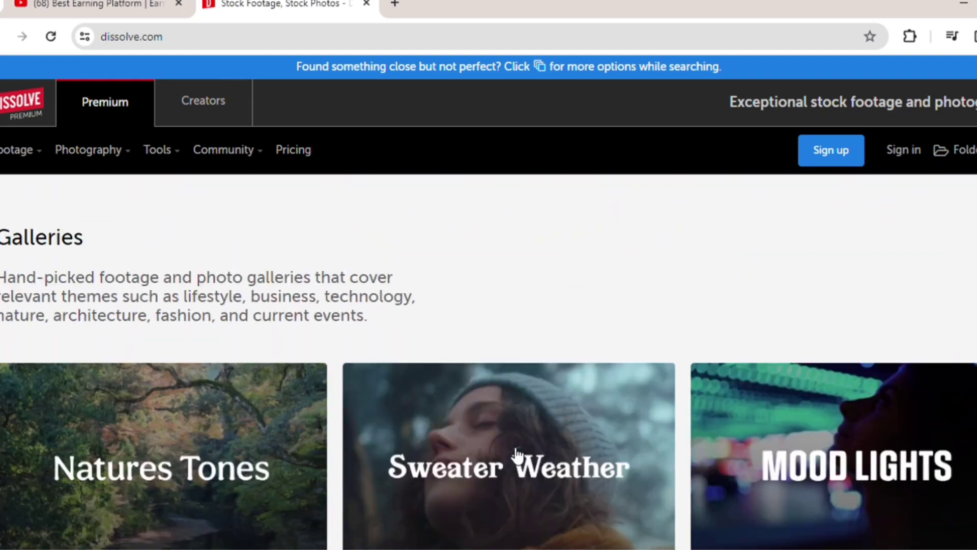
scroll(518, 455, "down", 10)
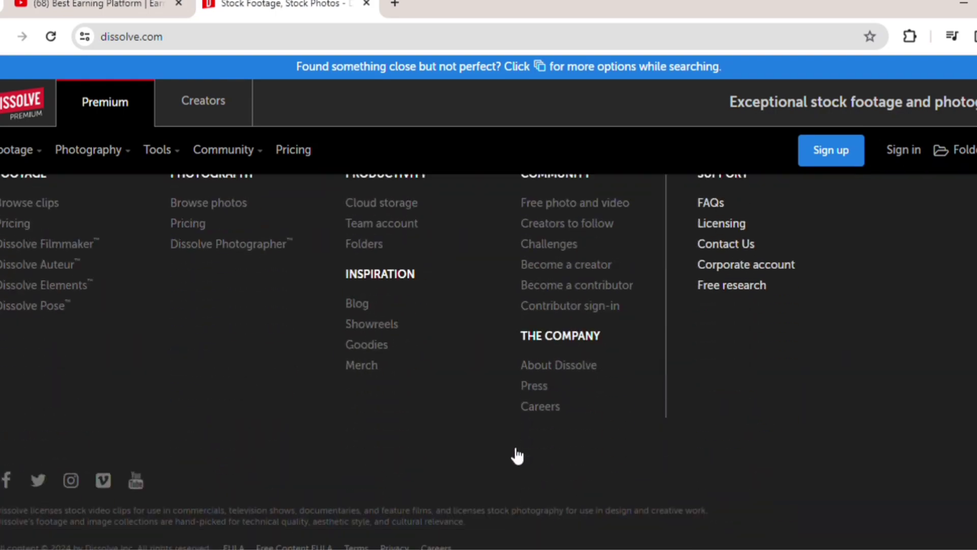
scroll(518, 455, "up", 4)
scroll(511, 453, "down", 2)
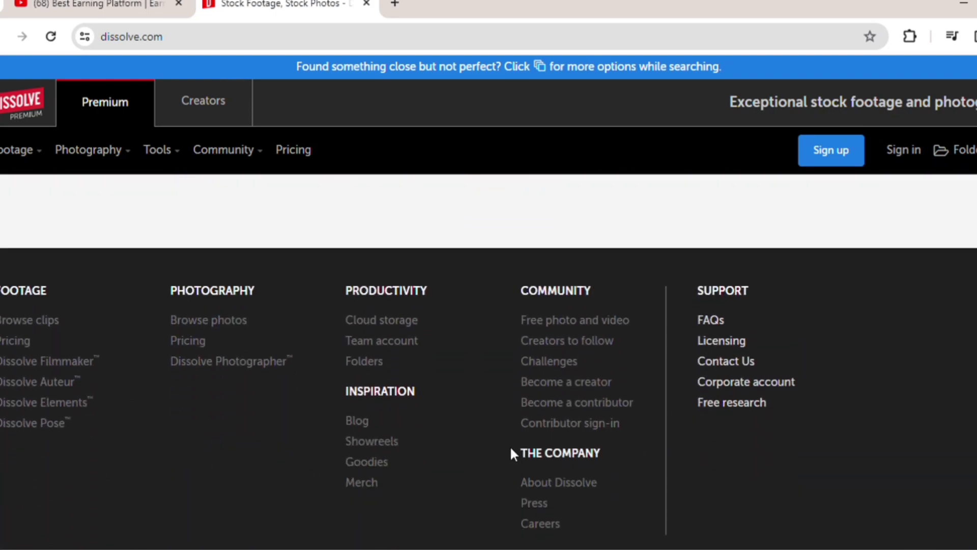
left_click(583, 403)
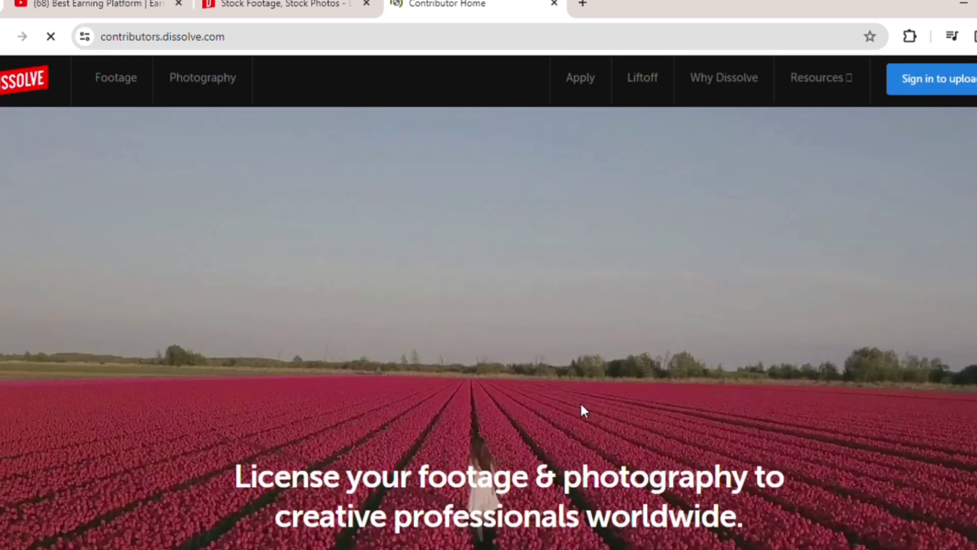
Go through Apply now to reach the contributor application page
scroll(581, 405, "down", 1)
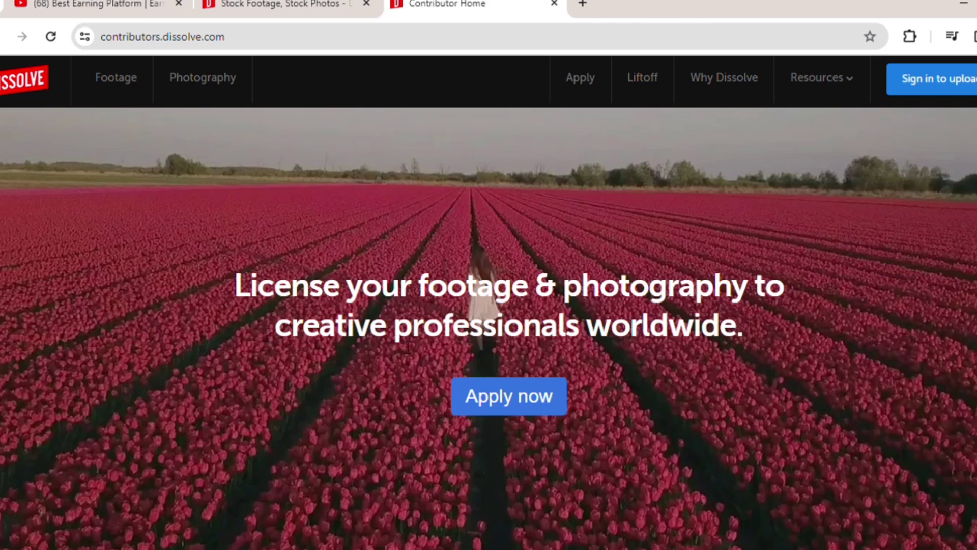
left_click(557, 405)
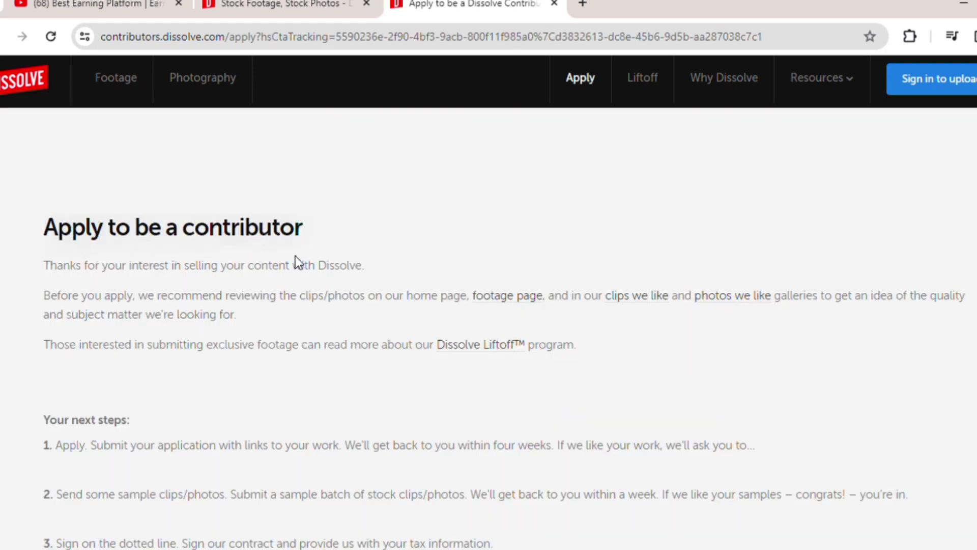
scroll(342, 375, "down", 5)
scroll(341, 375, "up", 3)
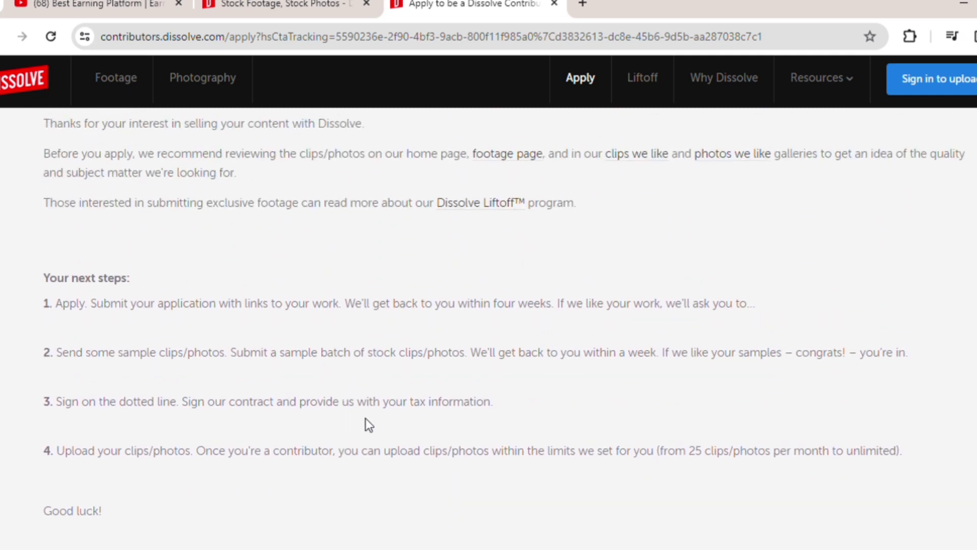
scroll(366, 418, "down", 3)
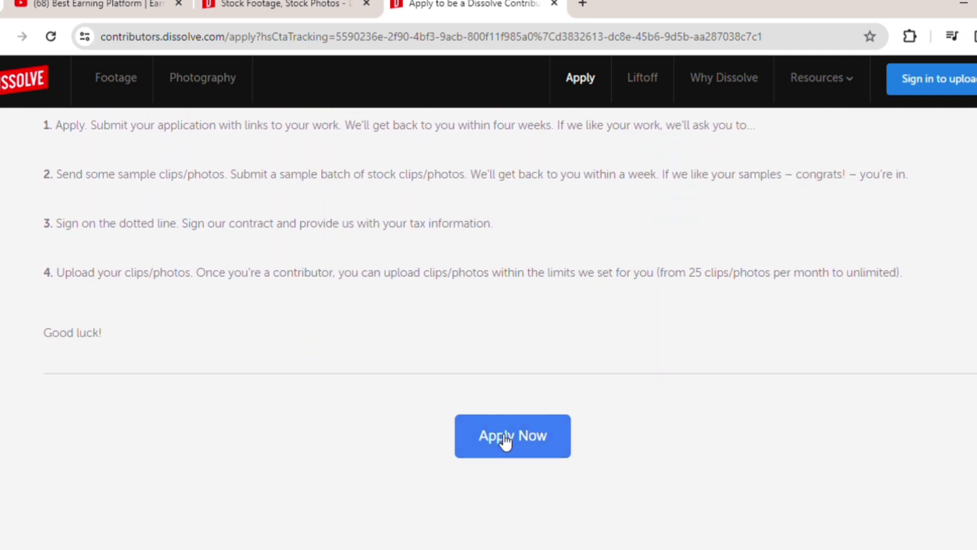
left_click(505, 442)
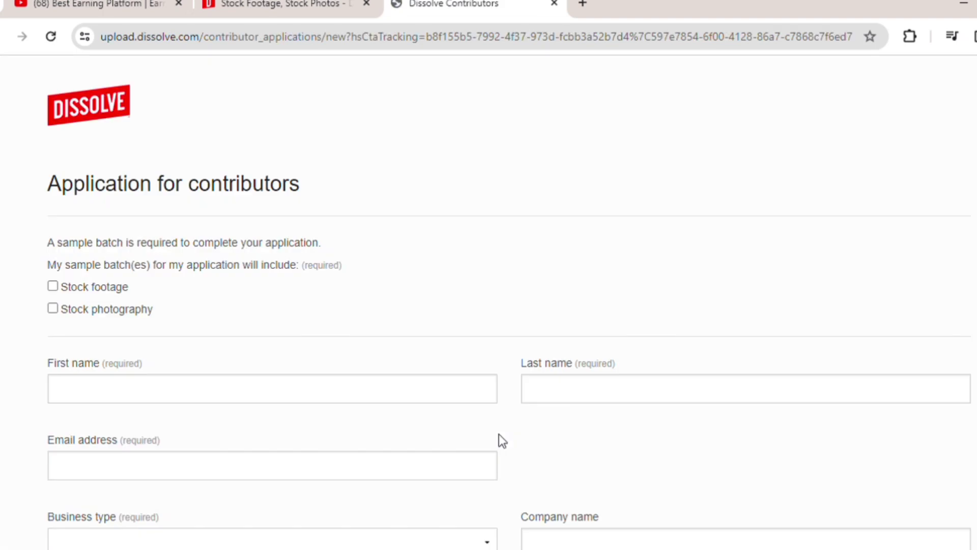
scroll(223, 363, "down", 5)
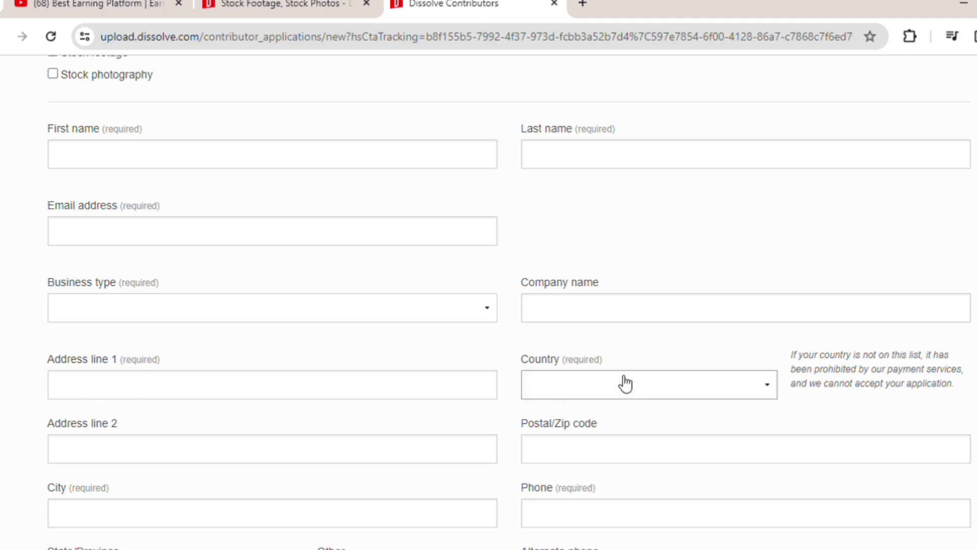
scroll(310, 450, "down", 6)
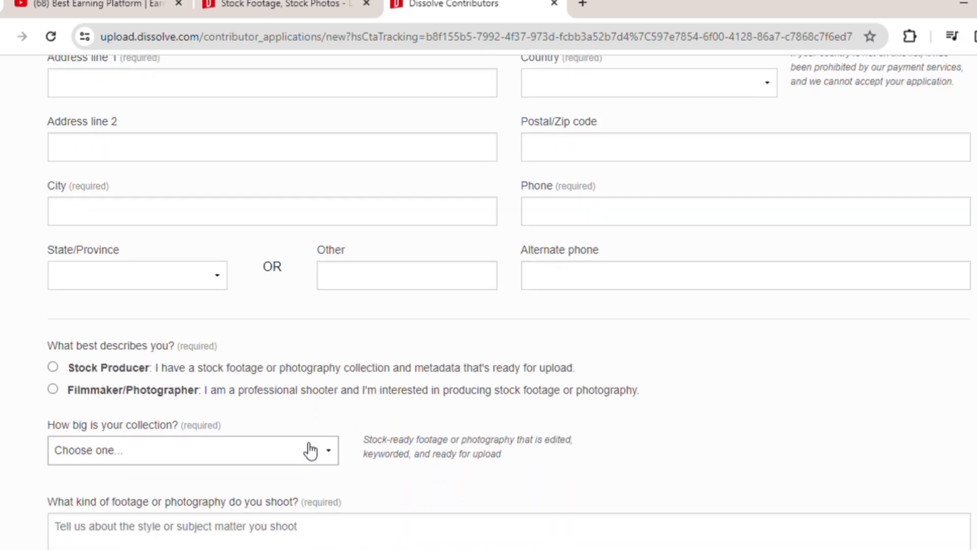
scroll(310, 450, "up", 1)
scroll(311, 450, "down", 6)
scroll(311, 450, "up", 10)
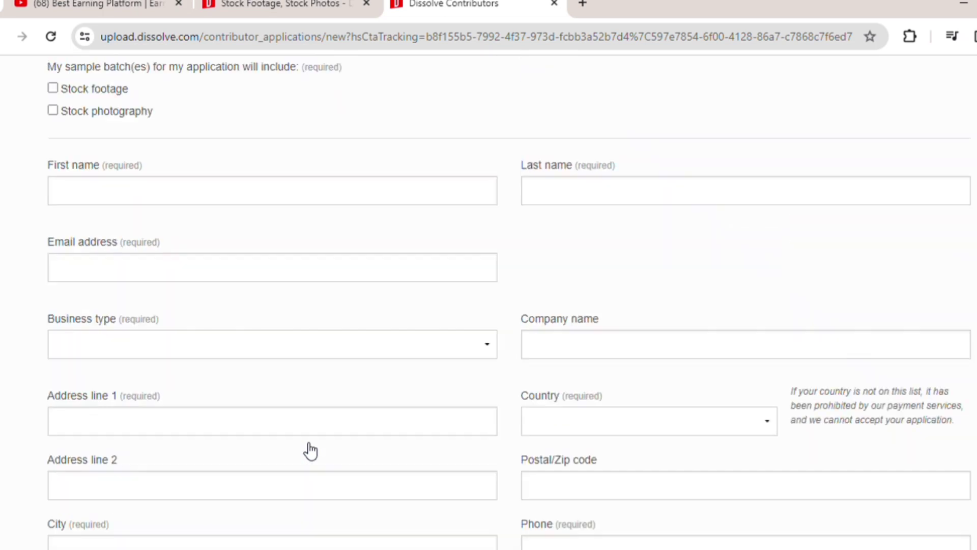
scroll(311, 450, "up", 4)
left_click(127, 397)
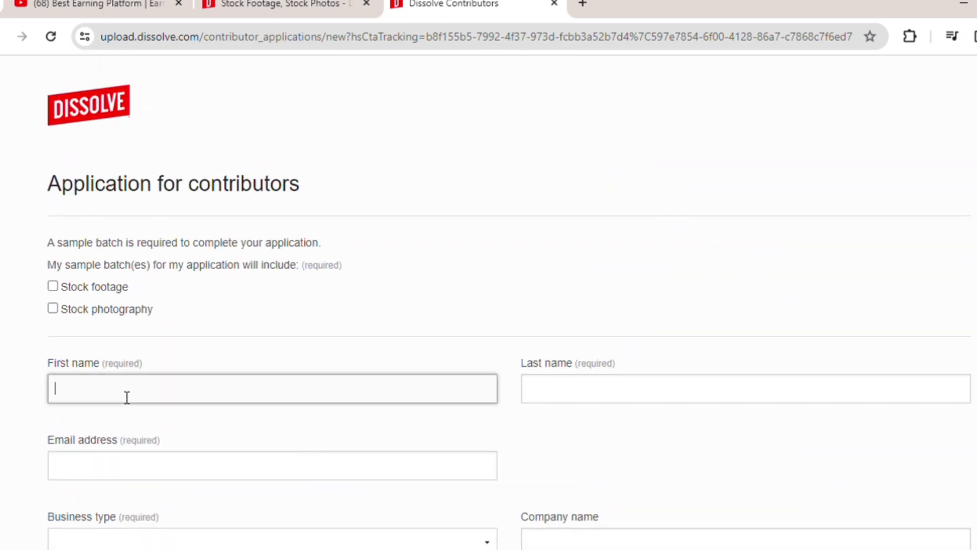
Enter the applicant's first name, last name and e-mail, and begin the first address line
left_click(589, 392)
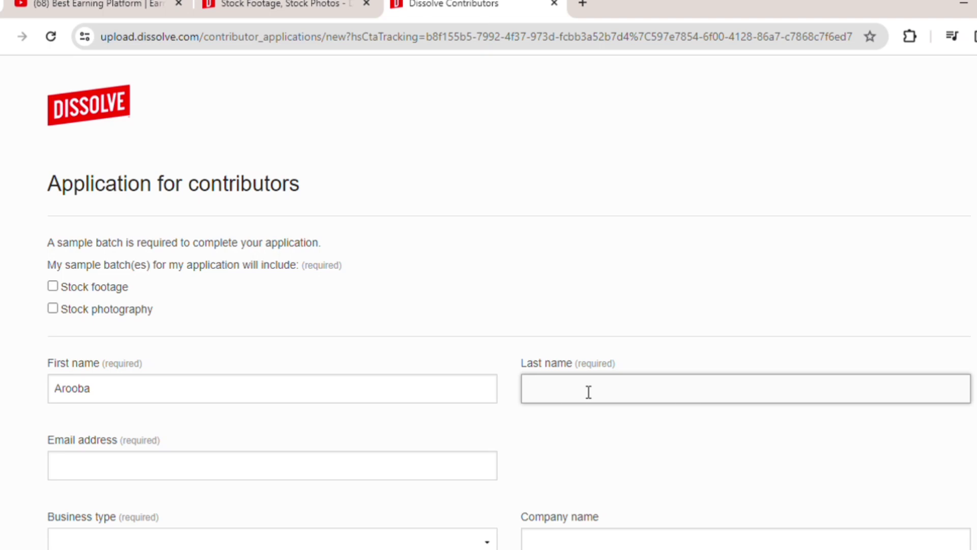
left_click(158, 471)
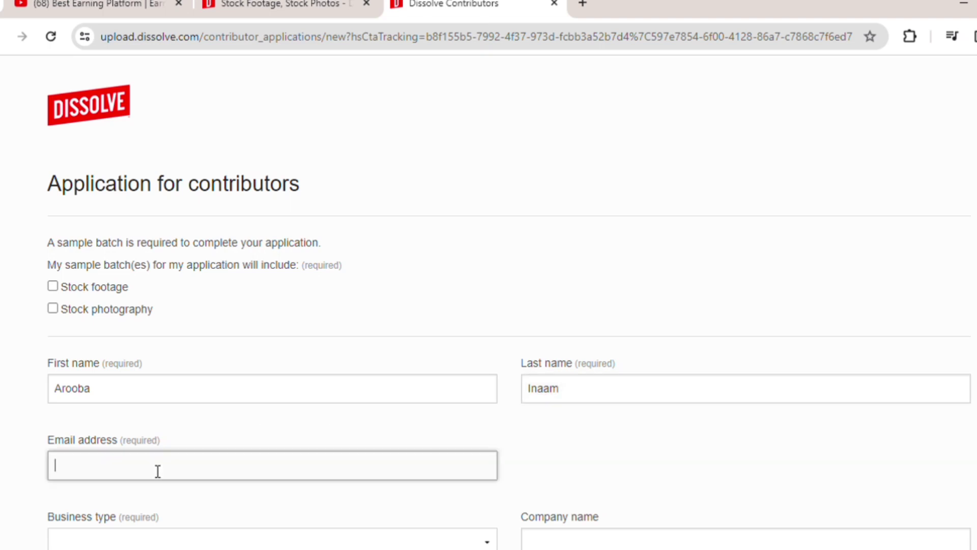
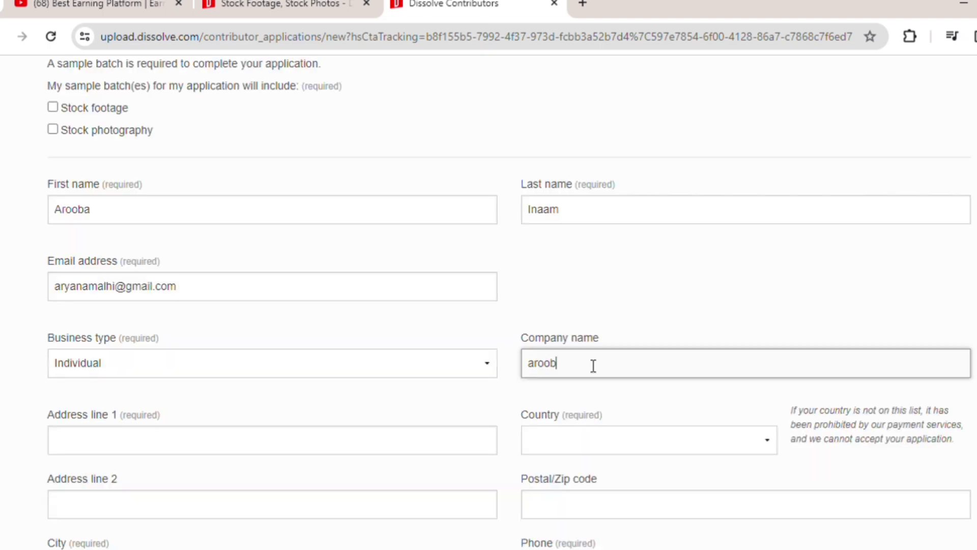
left_click(284, 447)
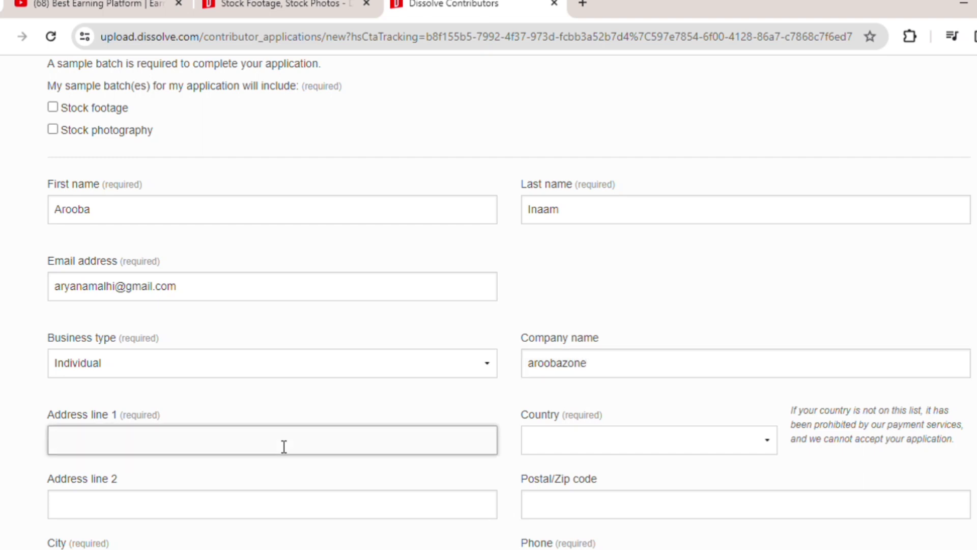
type("lahore")
Enter the applicant's phone number and choose Texas as the State/Province
left_click(582, 6)
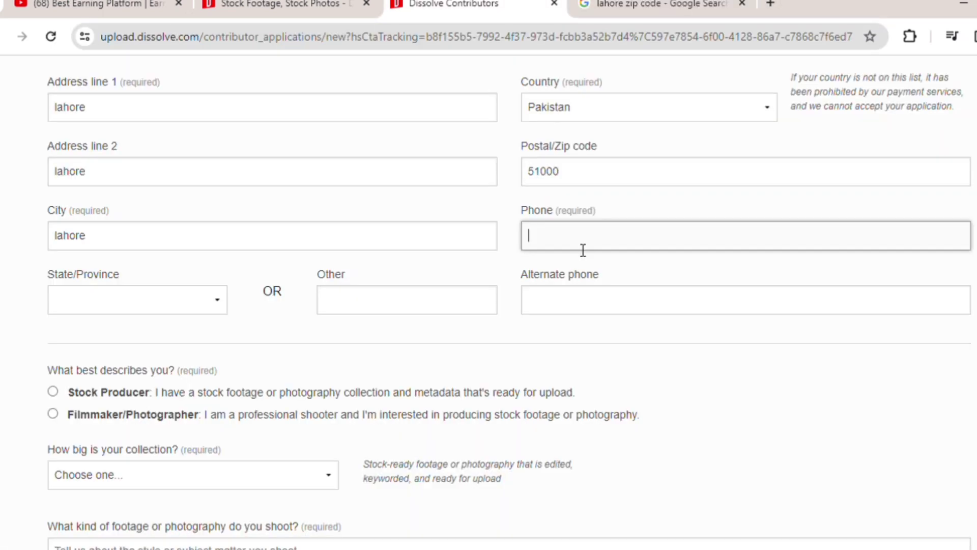
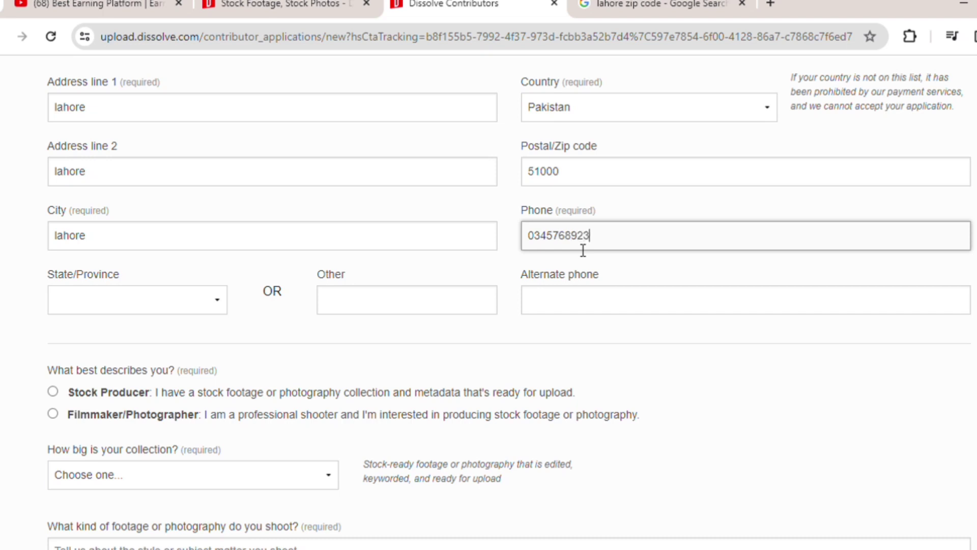
left_click(220, 307)
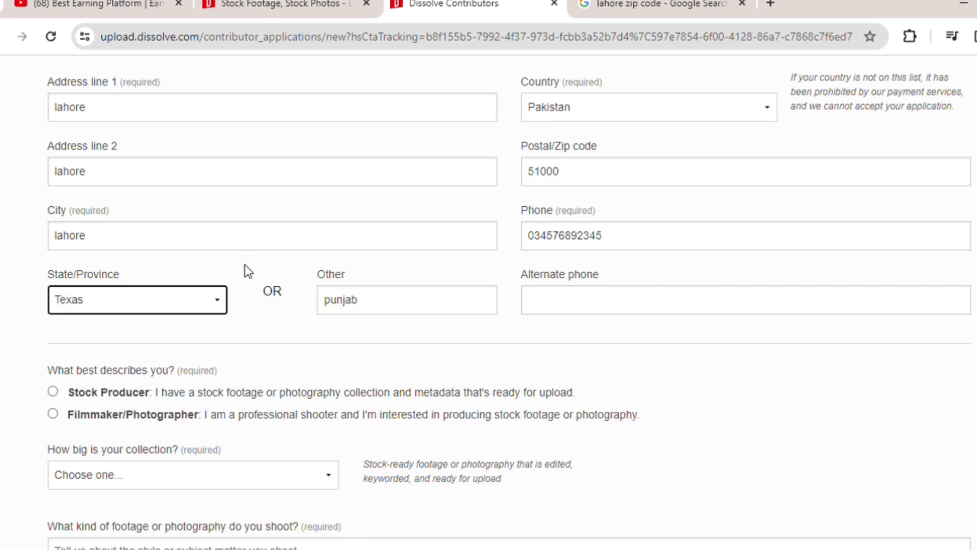
left_click(252, 264)
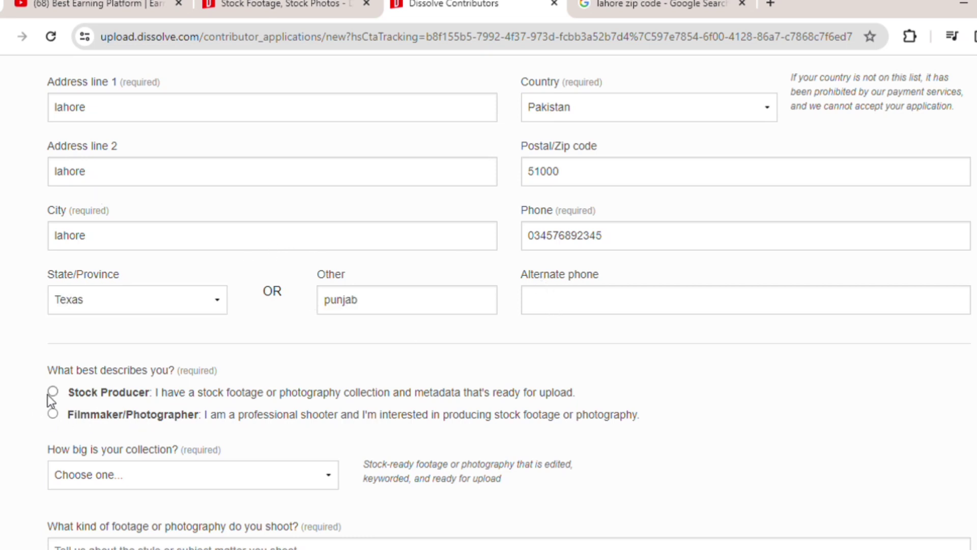
Tick both Stock footage and Stock photography as the sample batch type
scroll(207, 299, "up", 10)
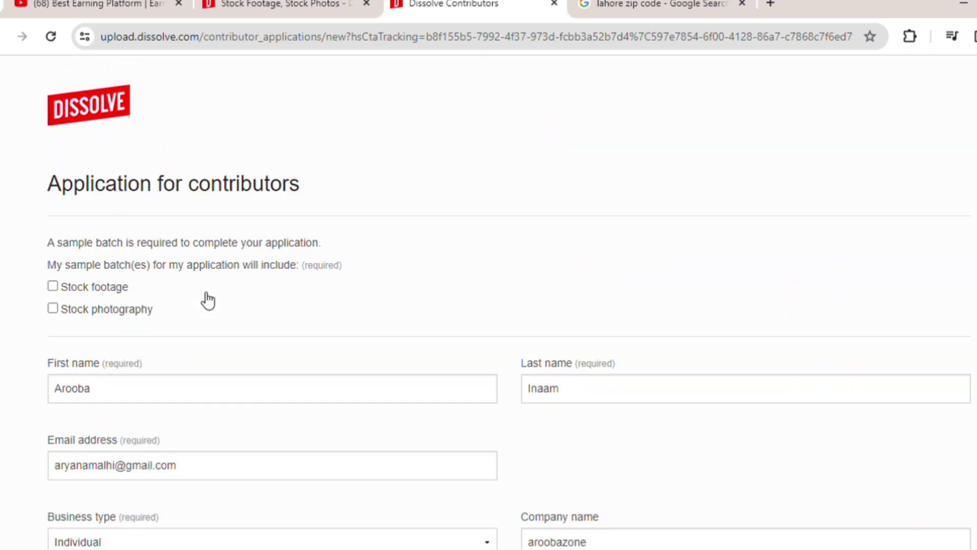
left_click(64, 293)
left_click(53, 309)
scroll(190, 402, "down", 10)
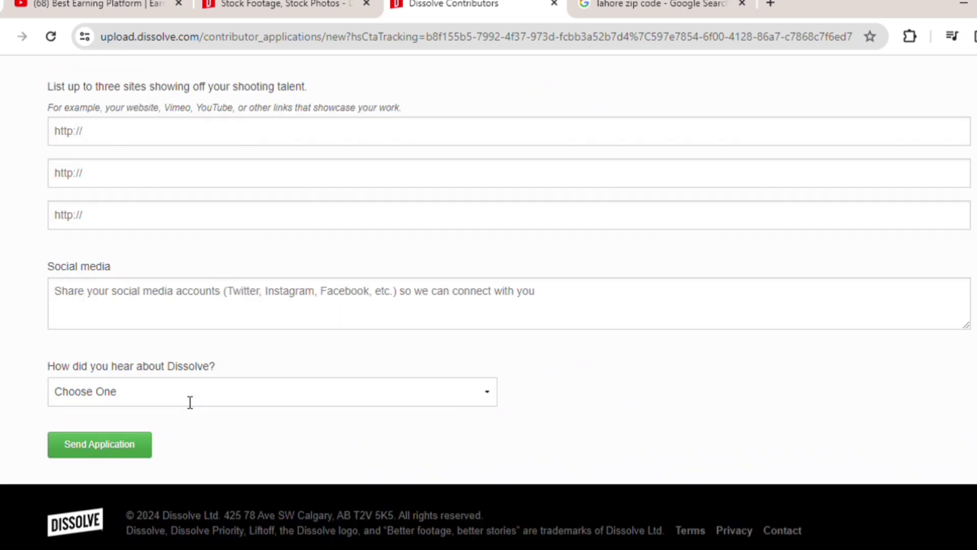
scroll(155, 249, "up", 5)
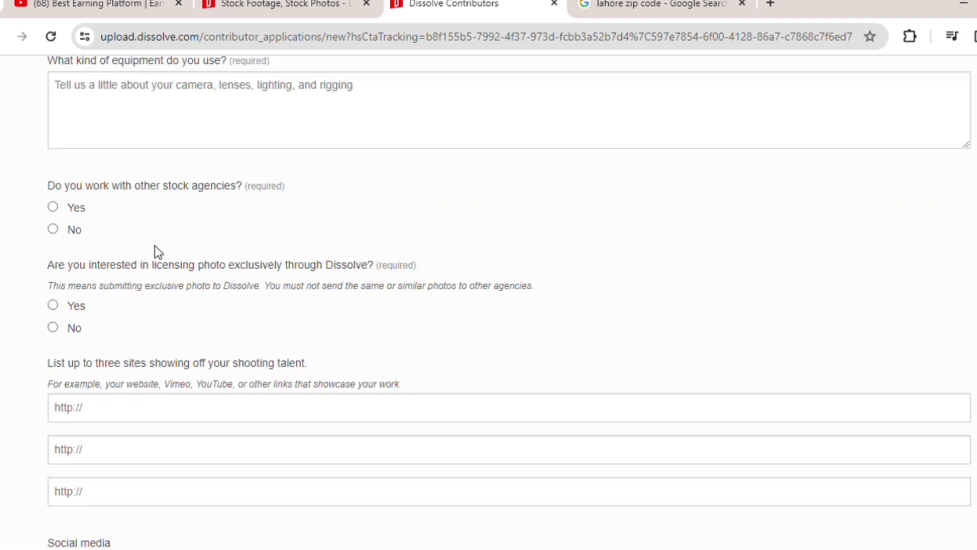
scroll(154, 245, "down", 1)
scroll(154, 245, "up", 5)
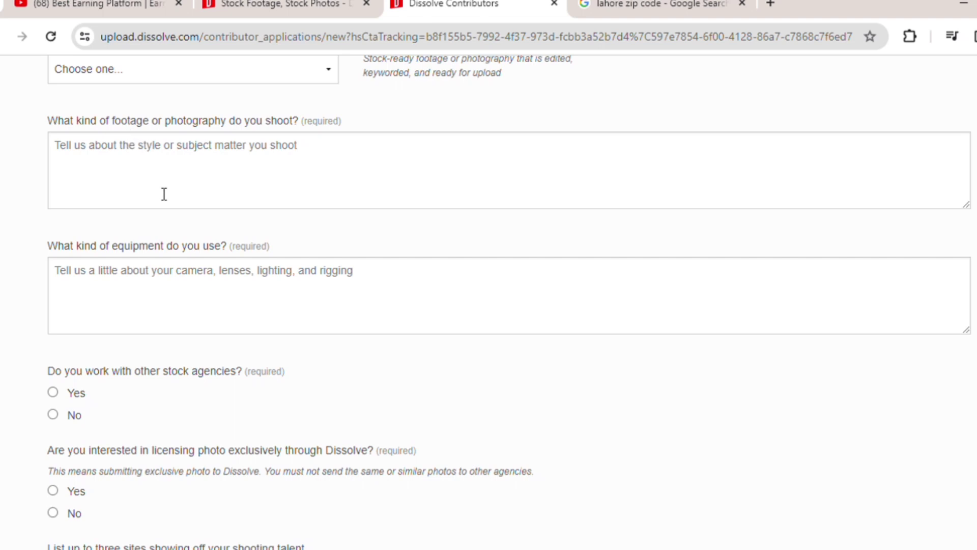
scroll(164, 194, "up", 1)
scroll(163, 194, "up", 1)
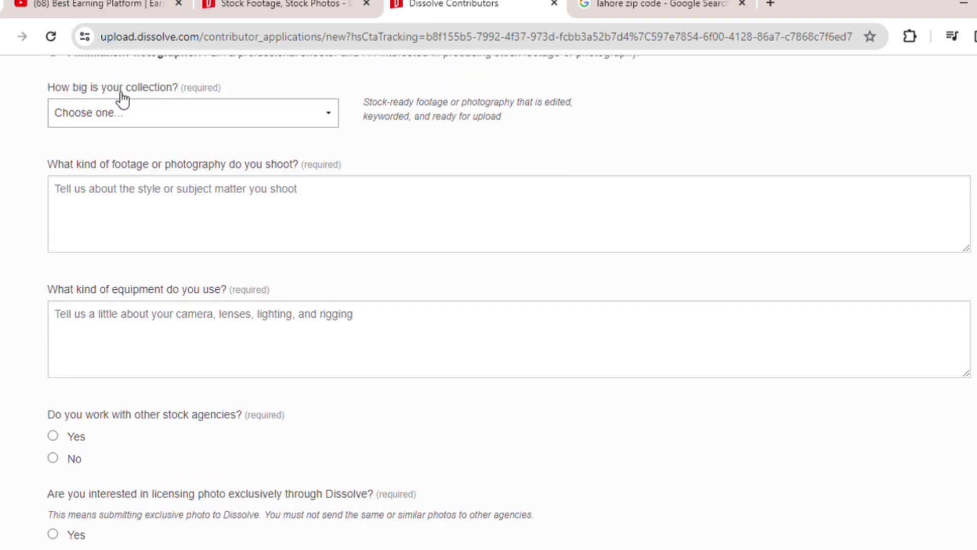
Set collection size to 200-500 and describe footage as 'i shoot nature pictures and videos'
left_click(259, 116)
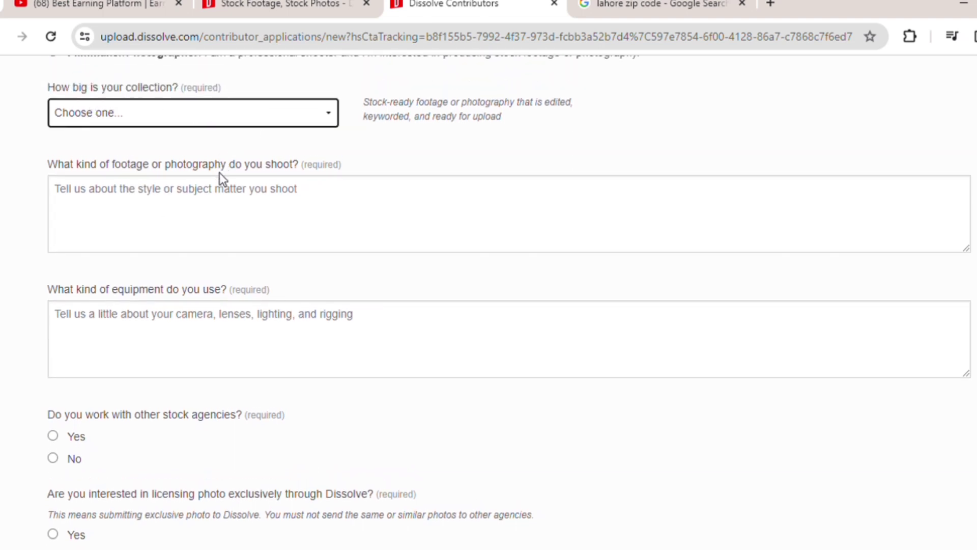
left_click(220, 190)
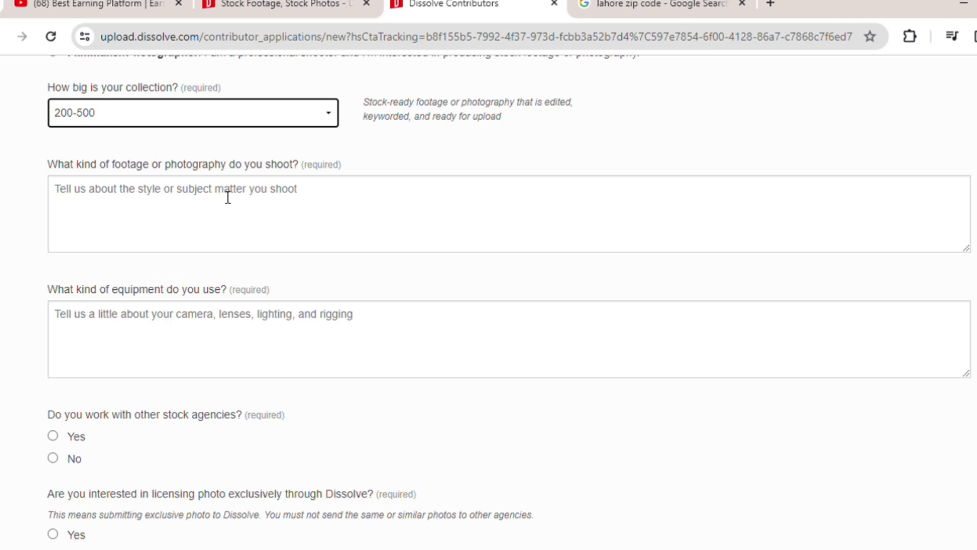
left_click(153, 203)
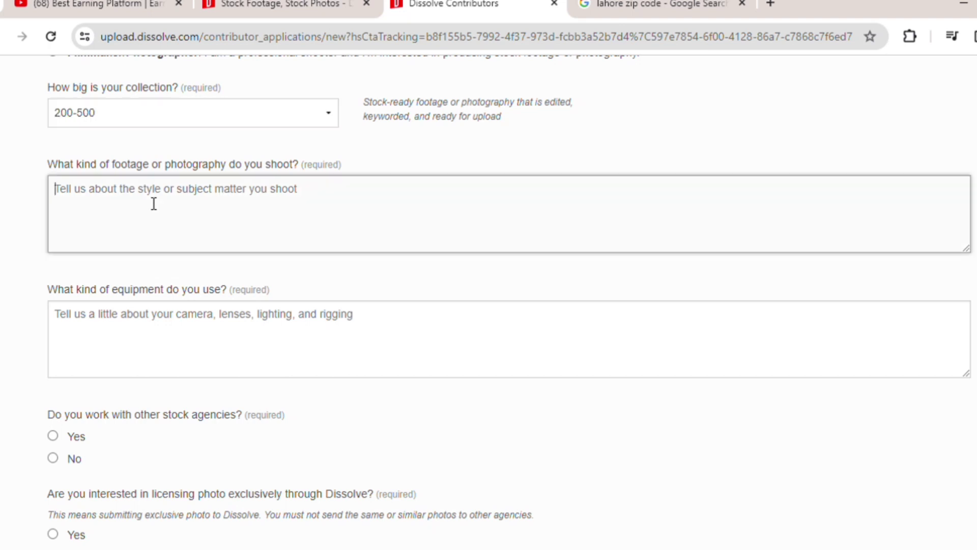
type("i shoot")
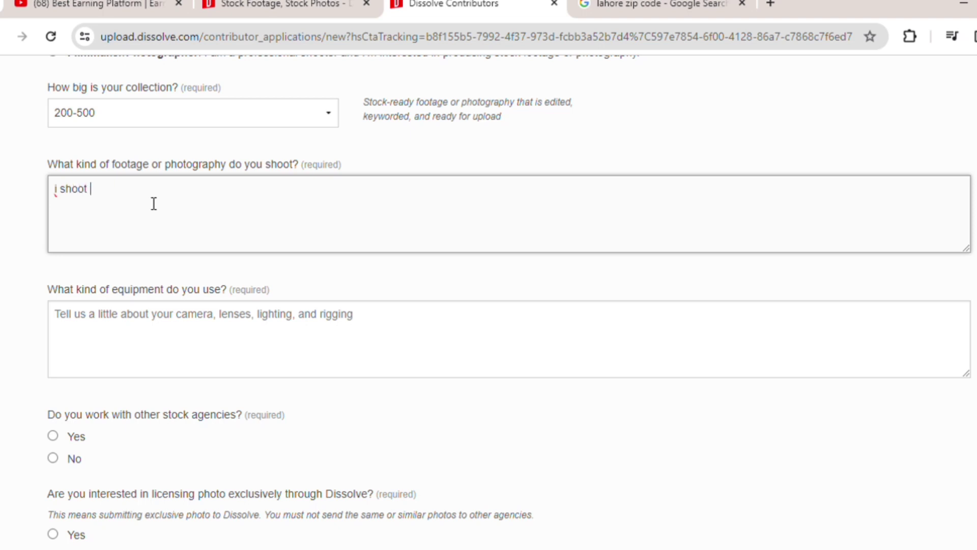
type(" nature picture")
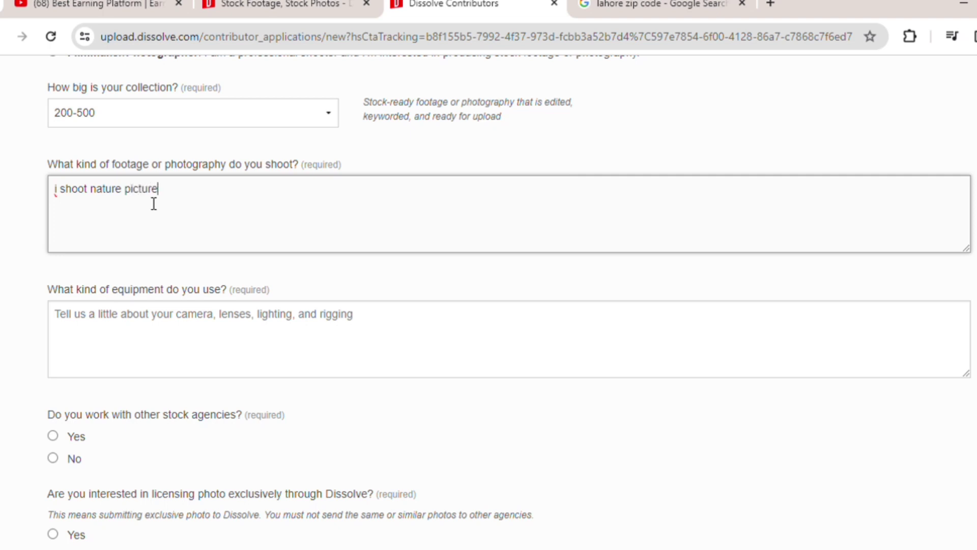
type("s and videos")
Describe the equipment as 'i havwe a phone and cama'
left_click(122, 332)
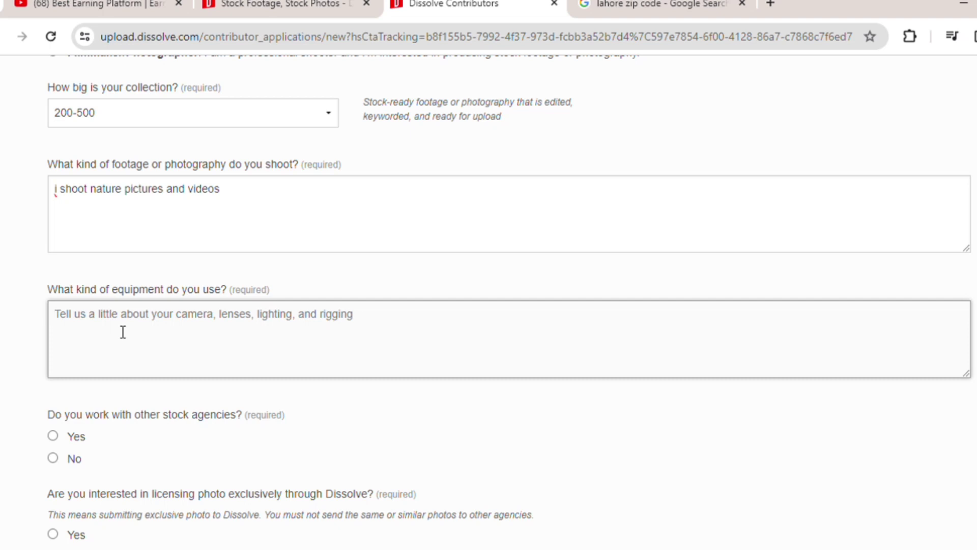
type("i h")
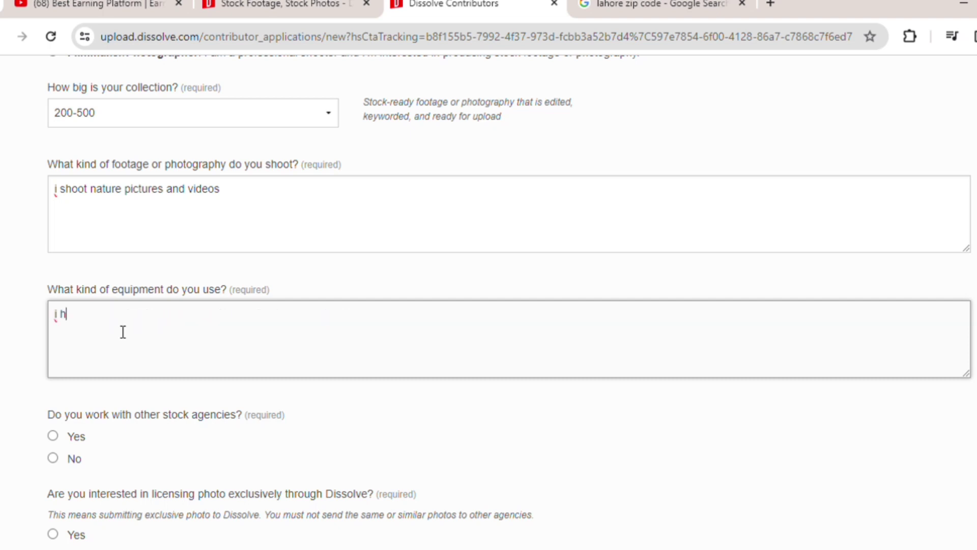
type("avw")
type("e a p")
type("hone a")
type("nd cam")
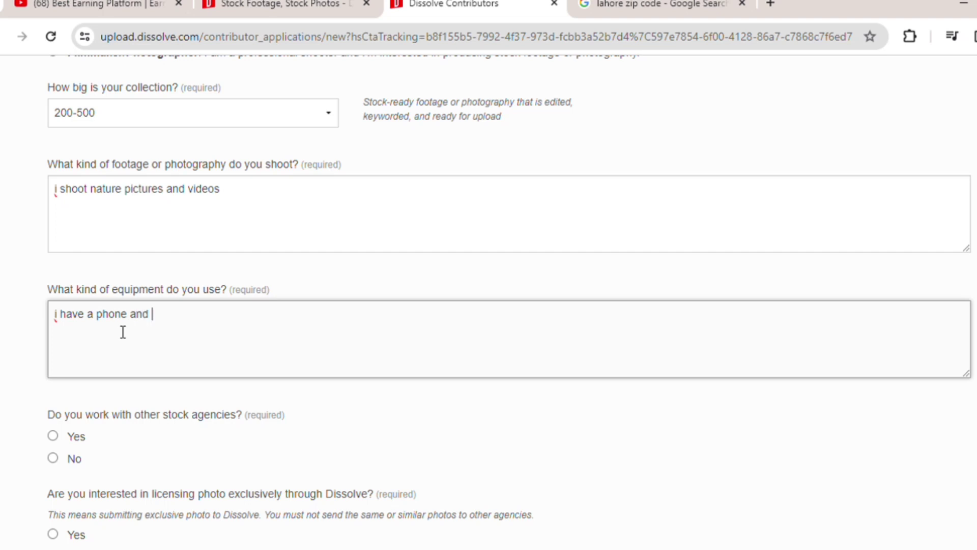
type("amera")
scroll(200, 451, "down", 1)
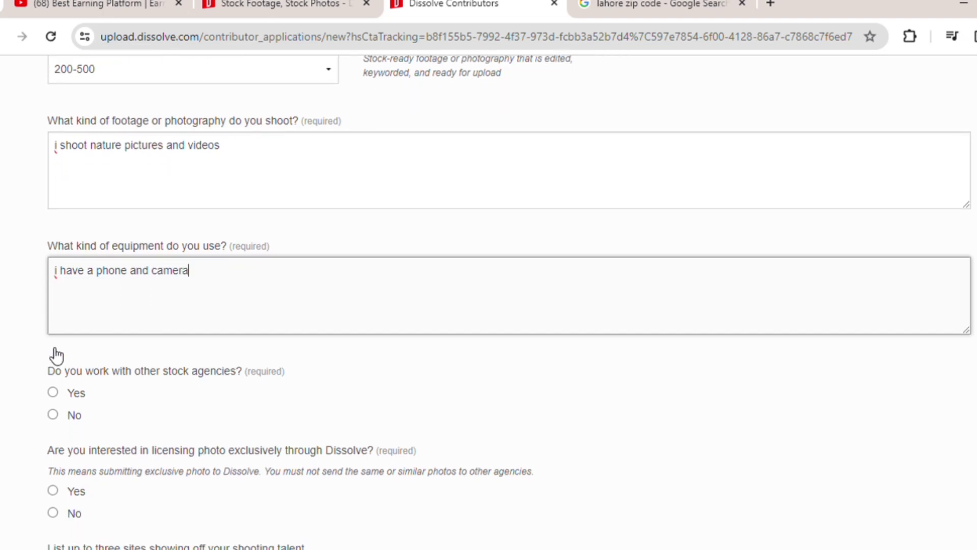
Answer No for other stock agencies and Yes to exclusive footage and photo licensing
left_click(68, 400)
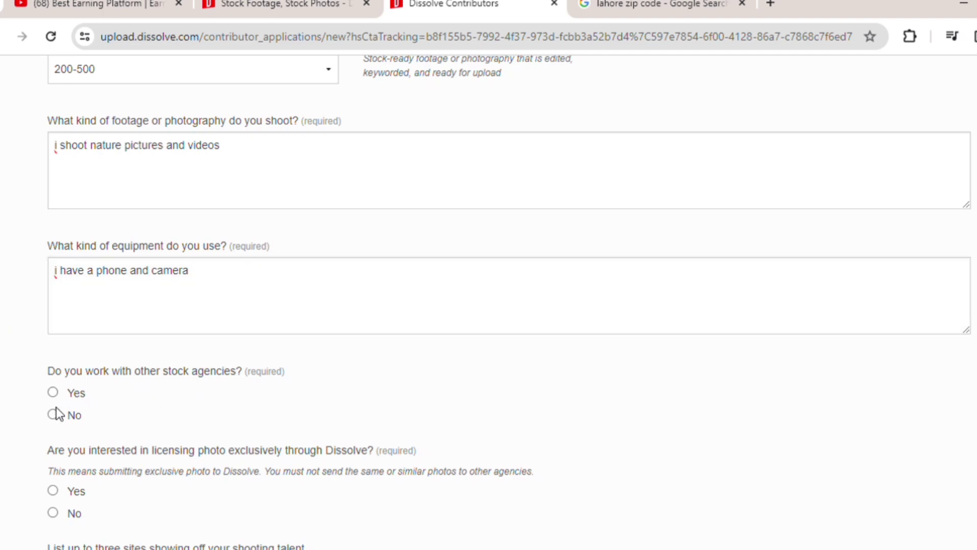
left_click(55, 415)
scroll(57, 413, "down", 4)
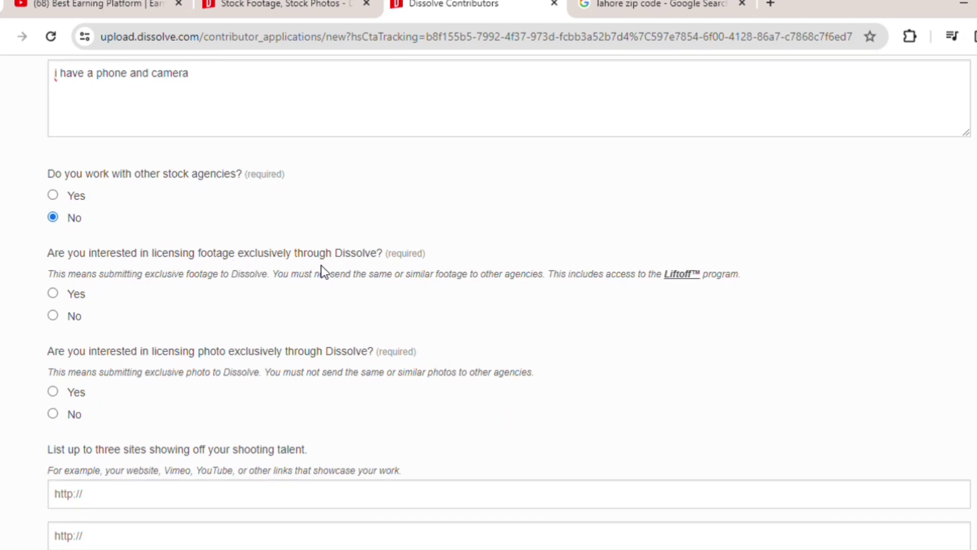
left_click(53, 295)
scroll(106, 371, "down", 1)
scroll(103, 366, "down", 1)
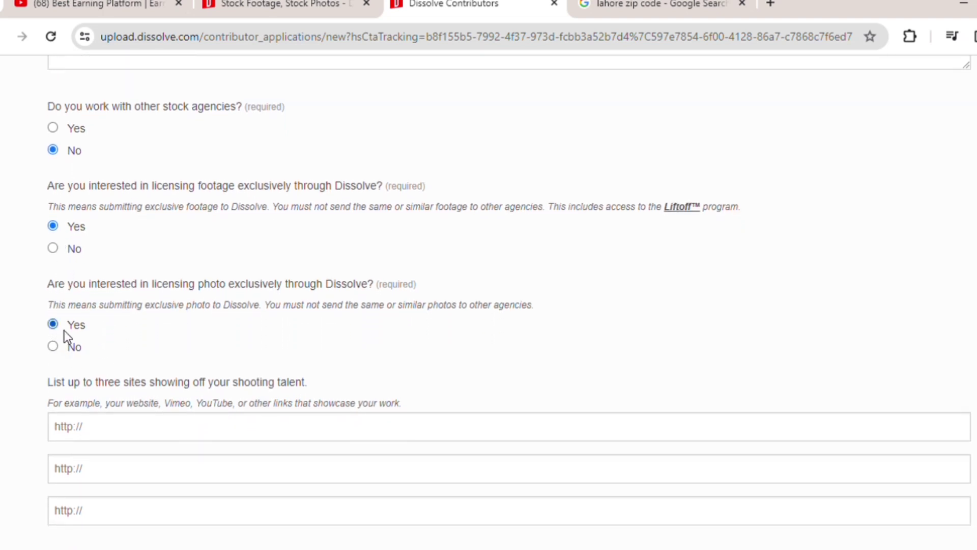
scroll(109, 406, "down", 2)
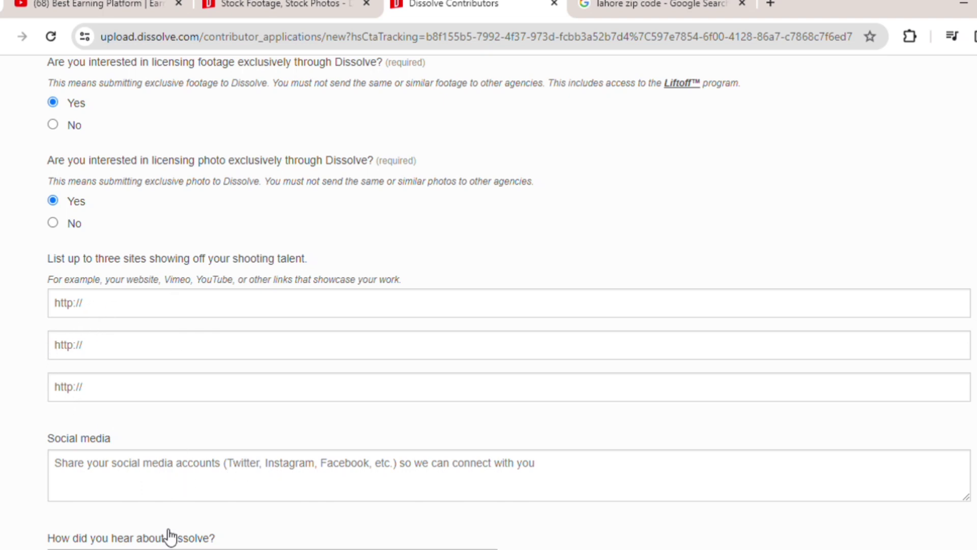
Pick Social Media as the referral source, send the application, and return to the homepage tab
scroll(170, 536, "down", 3)
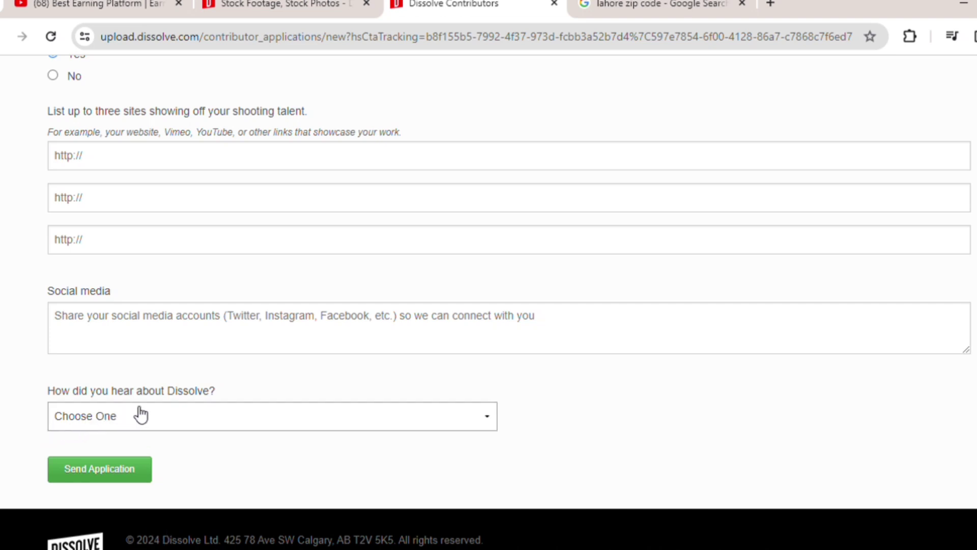
left_click(188, 424)
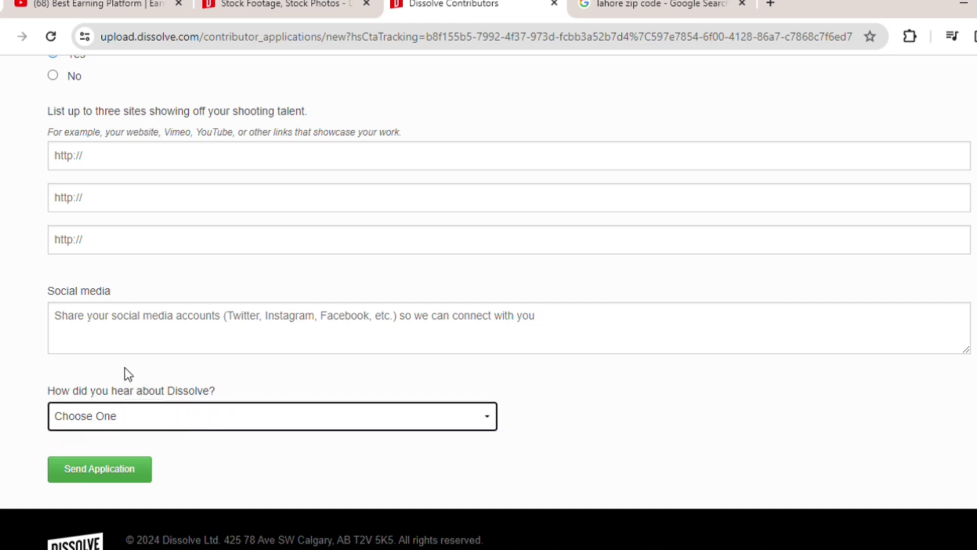
key("s")
left_click(98, 469)
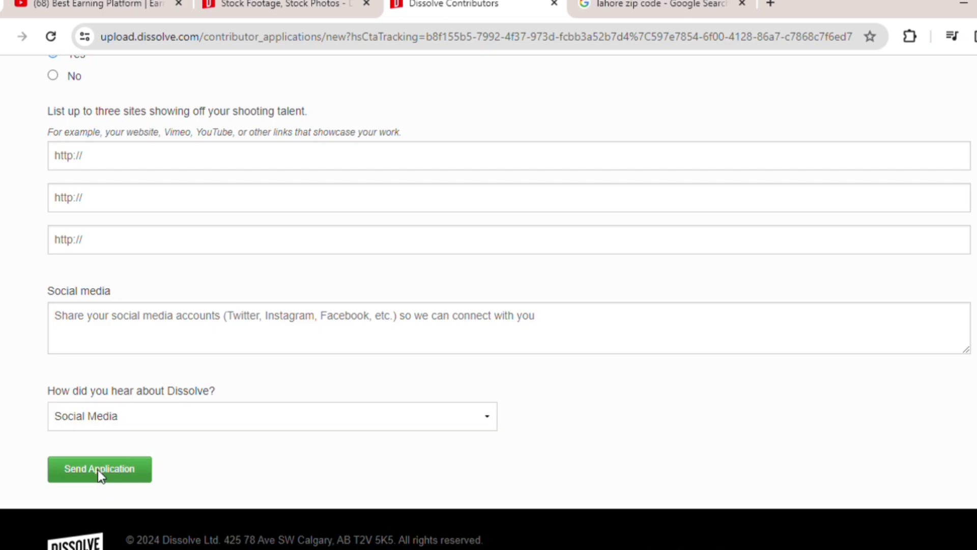
left_click(99, 471)
left_click(275, 5)
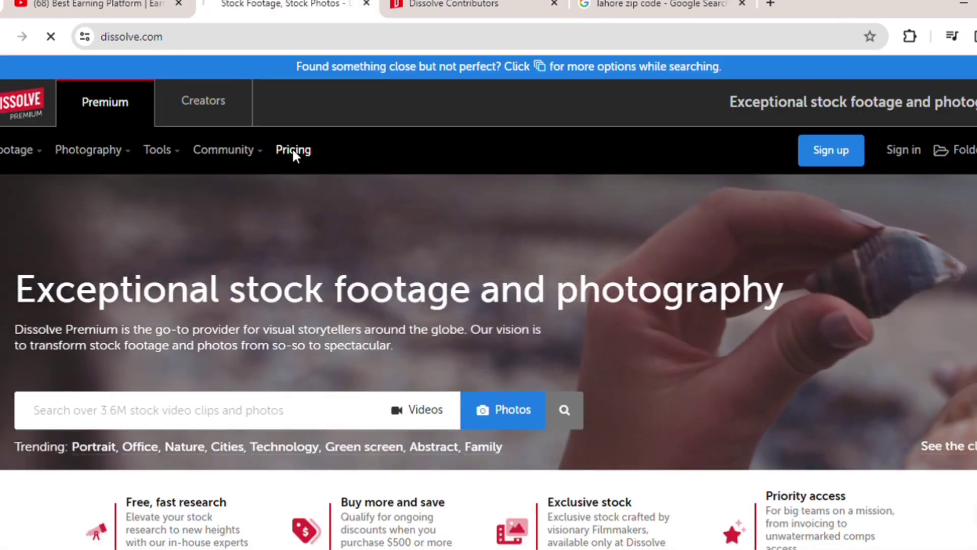
Open Pricing and view the HD $9-$499, 4K $49-$549 and SD price cards
left_click(294, 152)
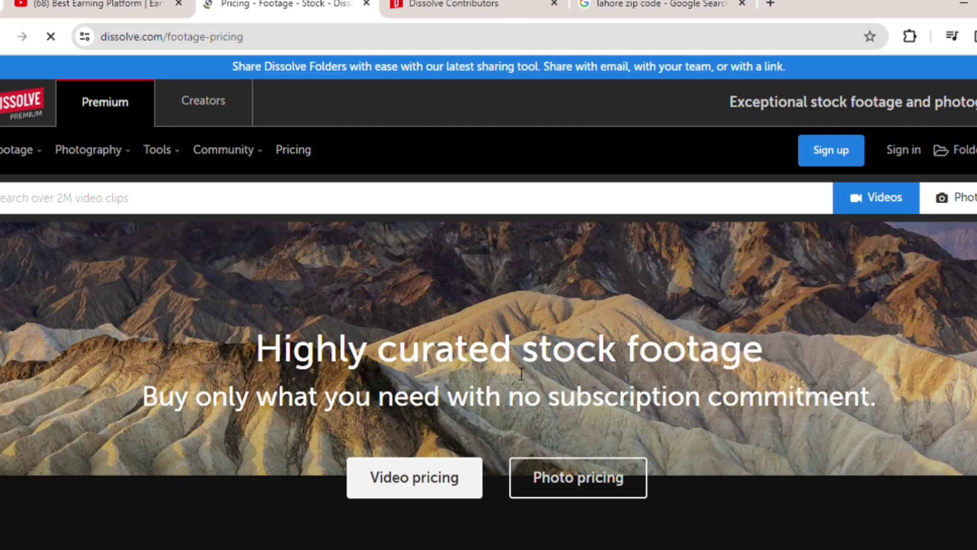
scroll(490, 418, "down", 4)
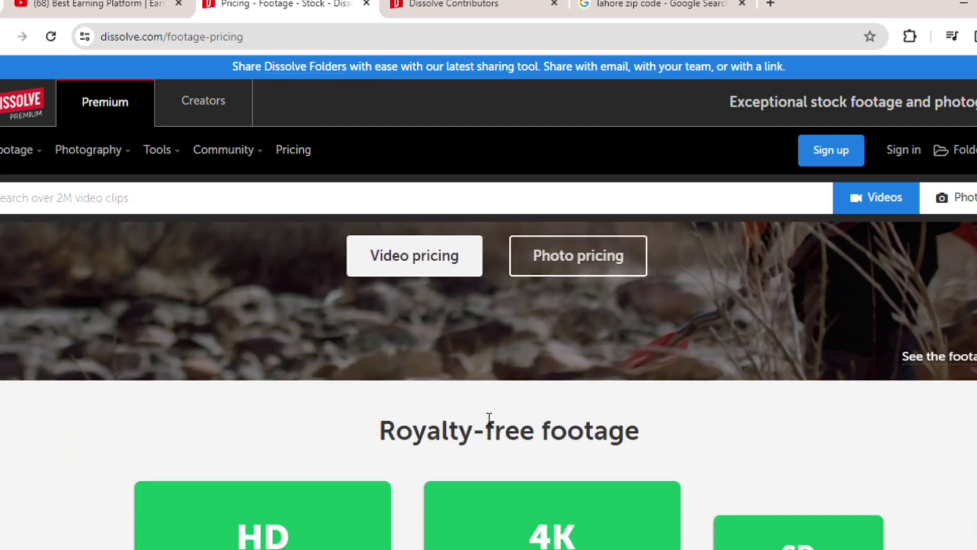
scroll(481, 419, "down", 8)
scroll(482, 418, "up", 3)
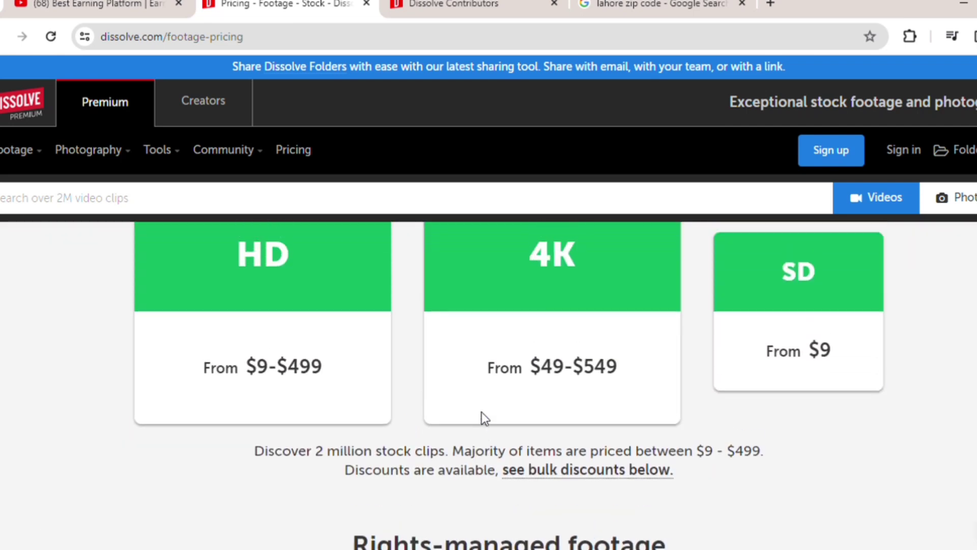
scroll(482, 418, "up", 1)
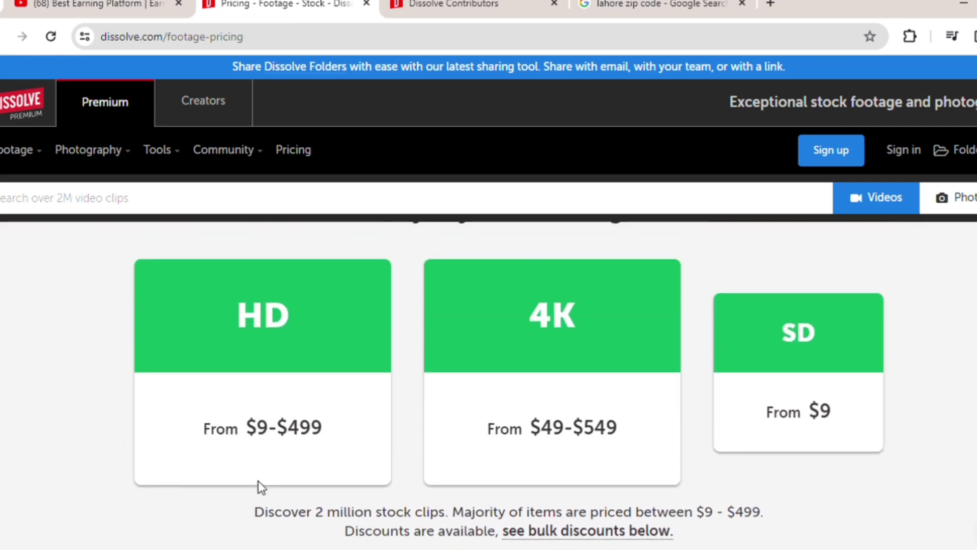